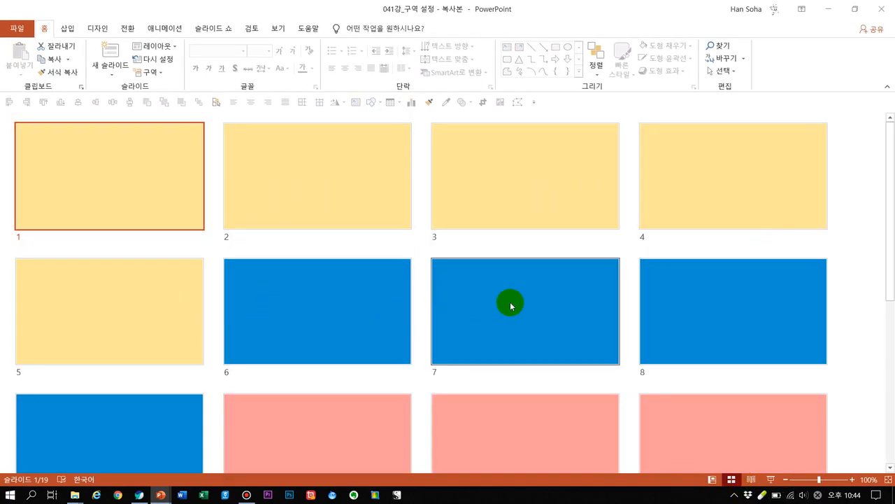
Step: Review the slide order in the copy and the section layout in the original presentation, and return to Normal view
{"action": "scroll", "coordinate": [585, 298], "scroll_direction": "down", "scroll_amount": 5}
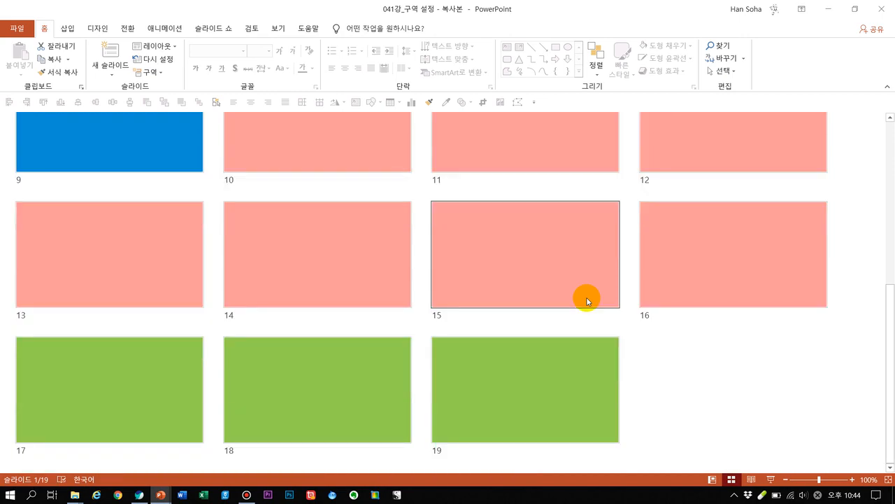
{"action": "scroll", "coordinate": [586, 301], "scroll_direction": "up", "scroll_amount": 5}
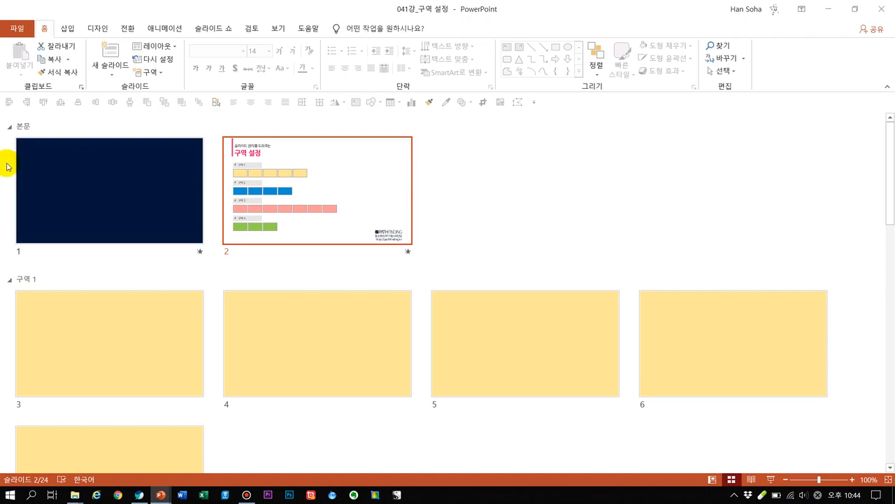
{"action": "scroll", "coordinate": [287, 279], "scroll_direction": "down", "scroll_amount": 3}
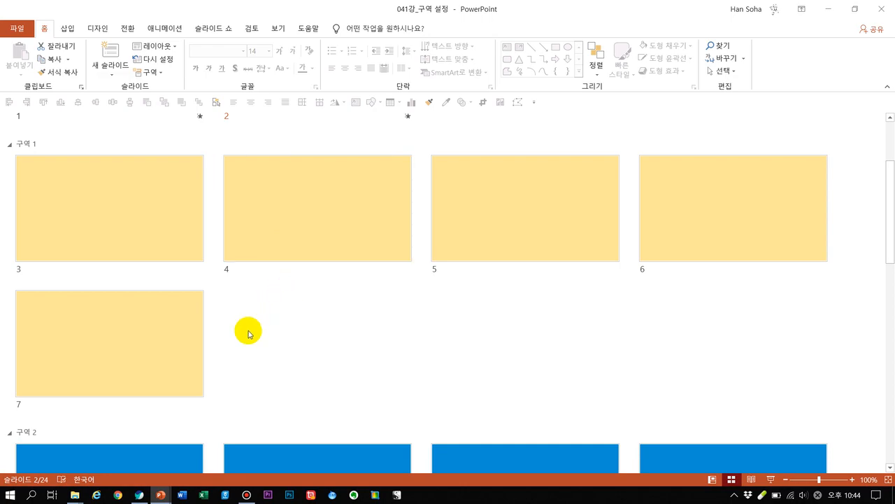
{"action": "scroll", "coordinate": [133, 428], "scroll_direction": "down", "scroll_amount": 3}
{"action": "scroll", "coordinate": [420, 301], "scroll_direction": "down", "scroll_amount": 6}
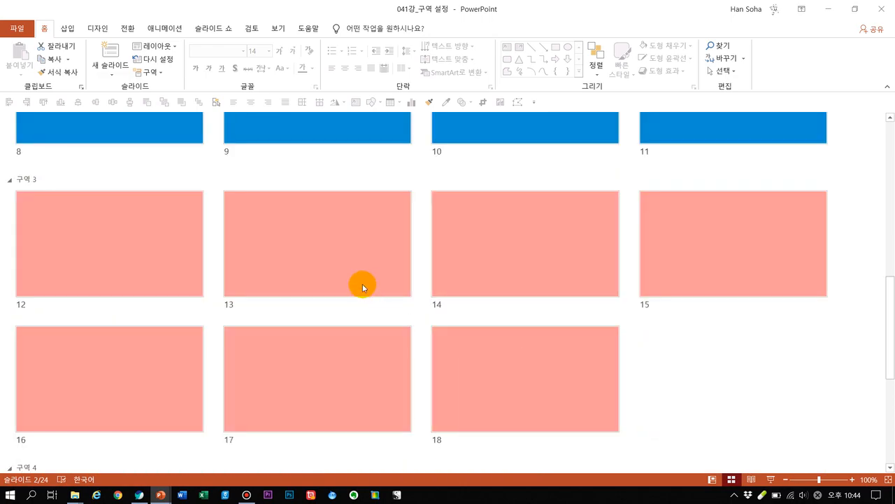
{"action": "scroll", "coordinate": [567, 294], "scroll_direction": "down", "scroll_amount": 3}
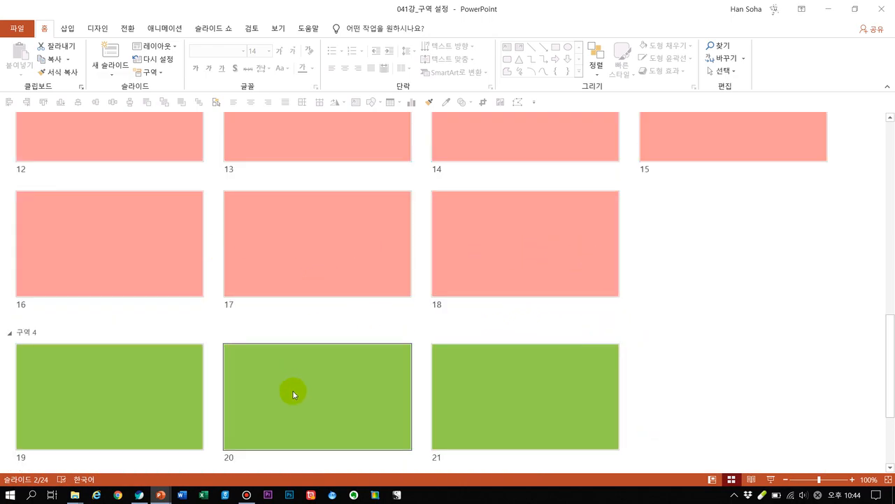
{"action": "scroll", "coordinate": [296, 389], "scroll_direction": "down", "scroll_amount": 3}
{"action": "scroll", "coordinate": [494, 310], "scroll_direction": "up", "scroll_amount": 18}
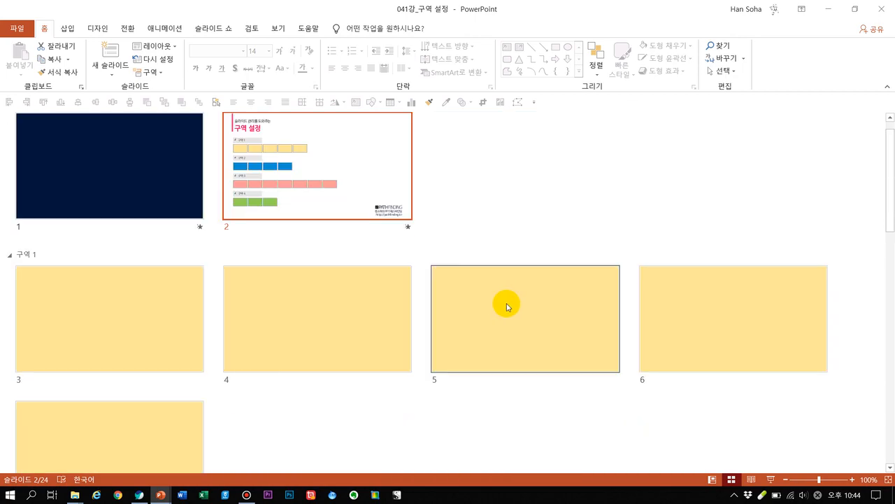
{"action": "left_click", "coordinate": [712, 479]}
{"action": "scroll", "coordinate": [49, 144], "scroll_direction": "up", "scroll_amount": 2}
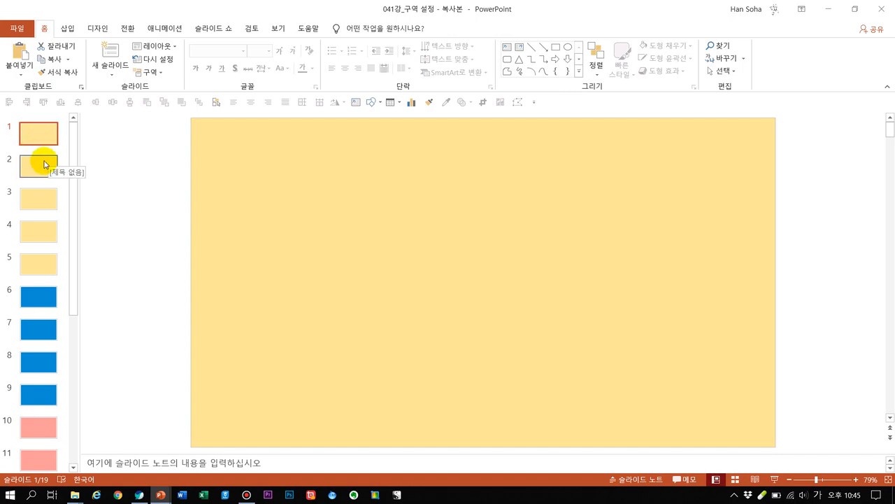
Step: Add a section starting at slide 6, the first blue slide, and name it 구역1
{"action": "left_click", "coordinate": [31, 303]}
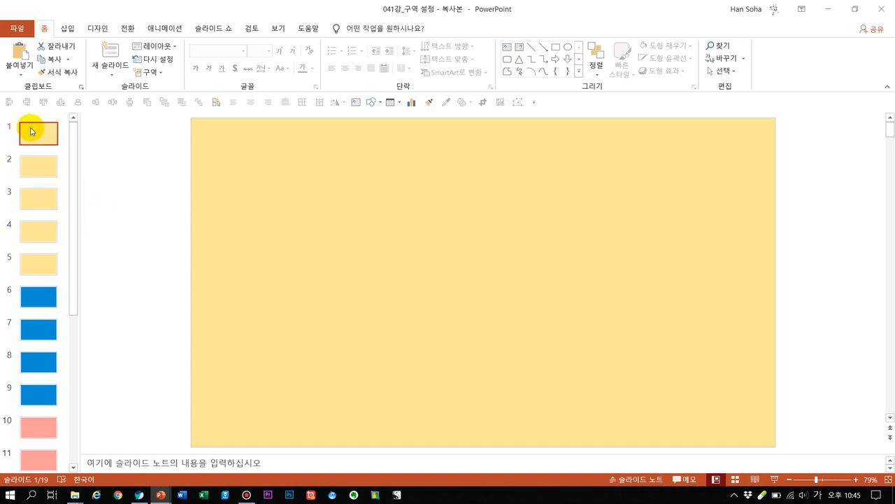
{"action": "left_click", "coordinate": [53, 301]}
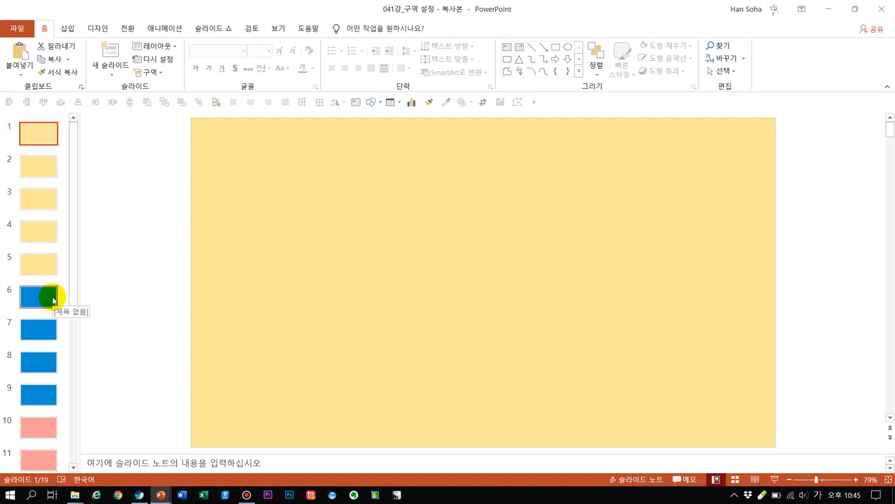
{"action": "left_click", "coordinate": [55, 297]}
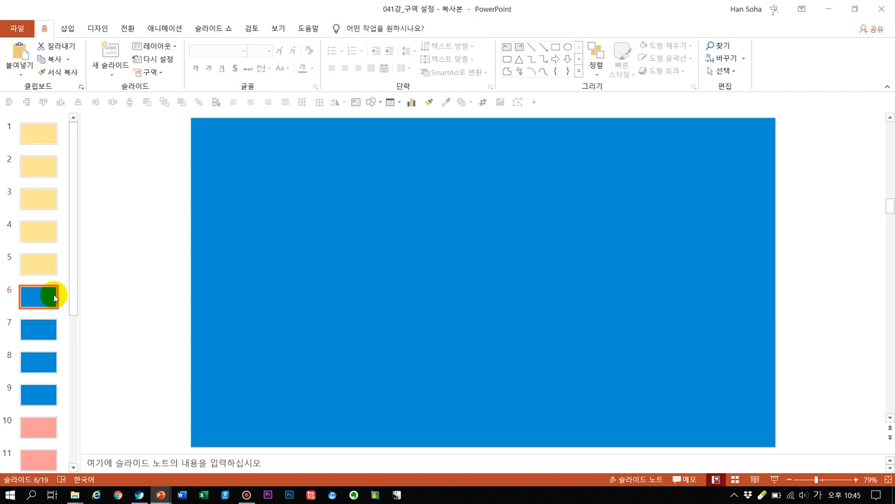
{"action": "left_click", "coordinate": [56, 295]}
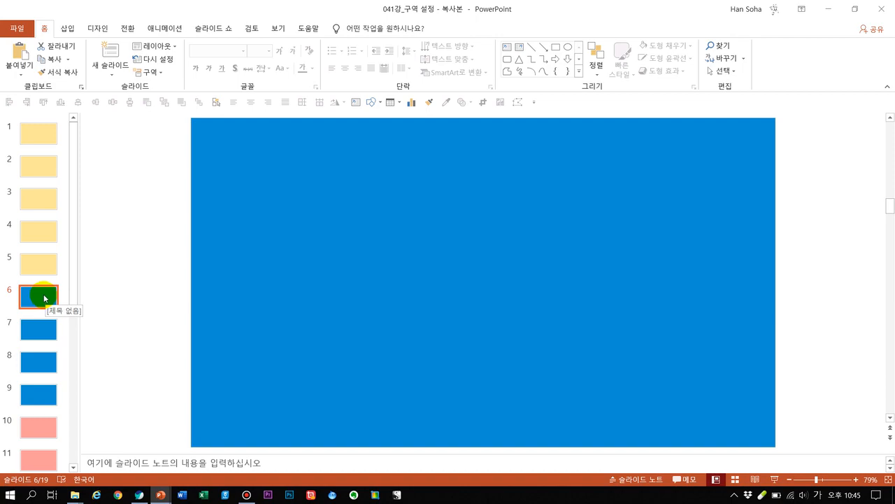
{"action": "key", "text": "ctrl+s"}
{"action": "right_click", "coordinate": [46, 302]}
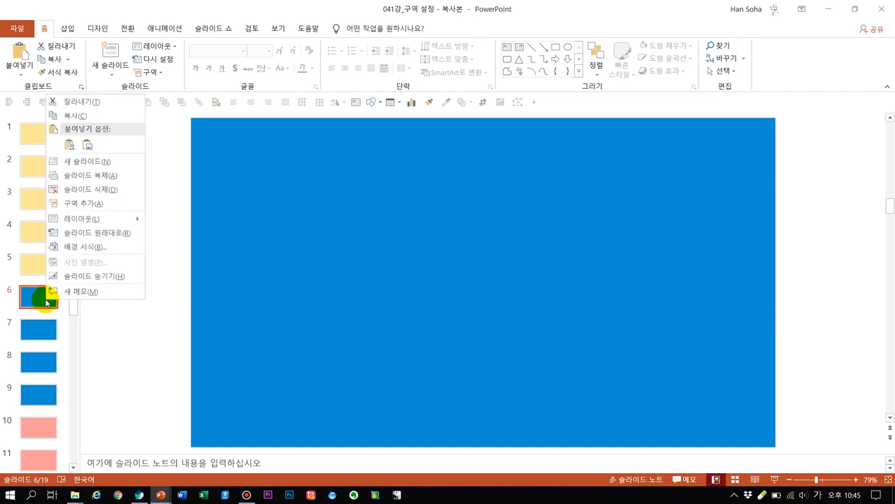
{"action": "left_click", "coordinate": [95, 203]}
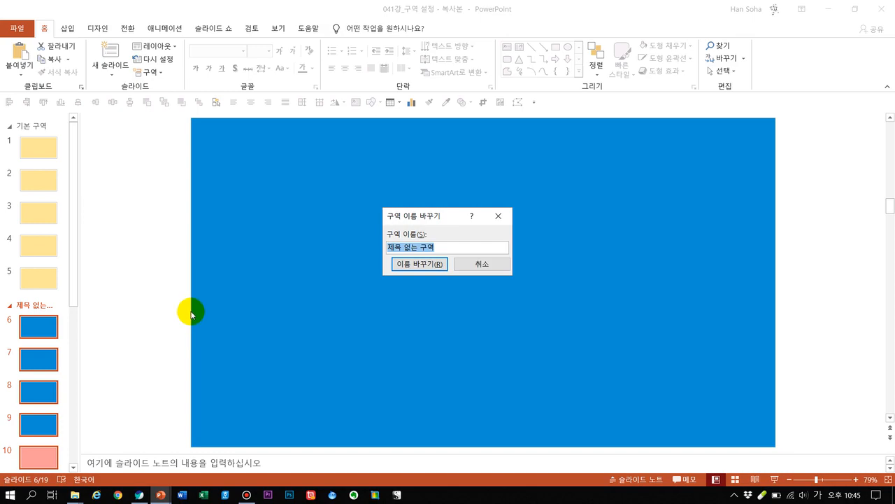
{"action": "type", "text": "구역1"}
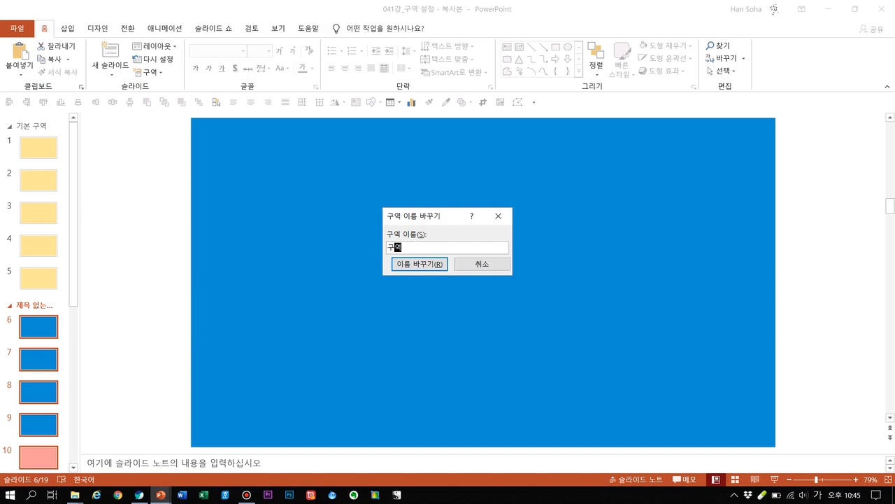
{"action": "left_click", "coordinate": [426, 265]}
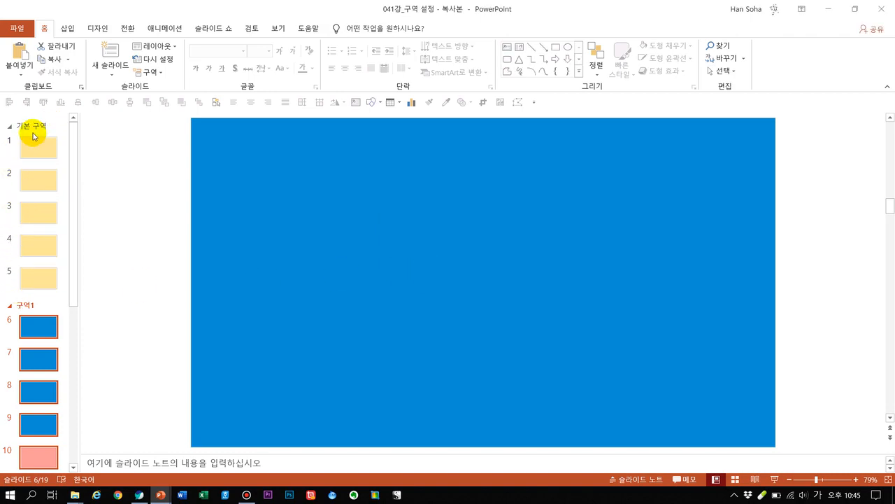
Step: Add a section starting at slide 10, the first pink slide, and name it 구역2
{"action": "left_click", "coordinate": [25, 323]}
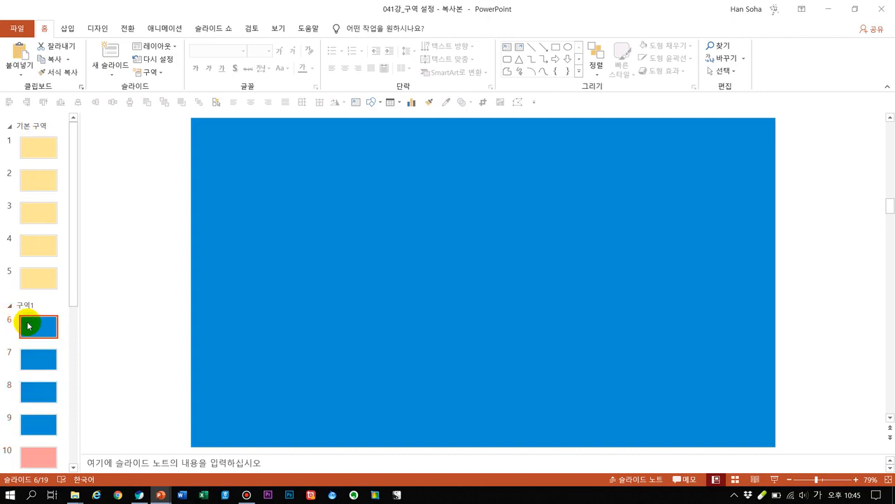
{"action": "scroll", "coordinate": [28, 326], "scroll_direction": "down", "scroll_amount": 5}
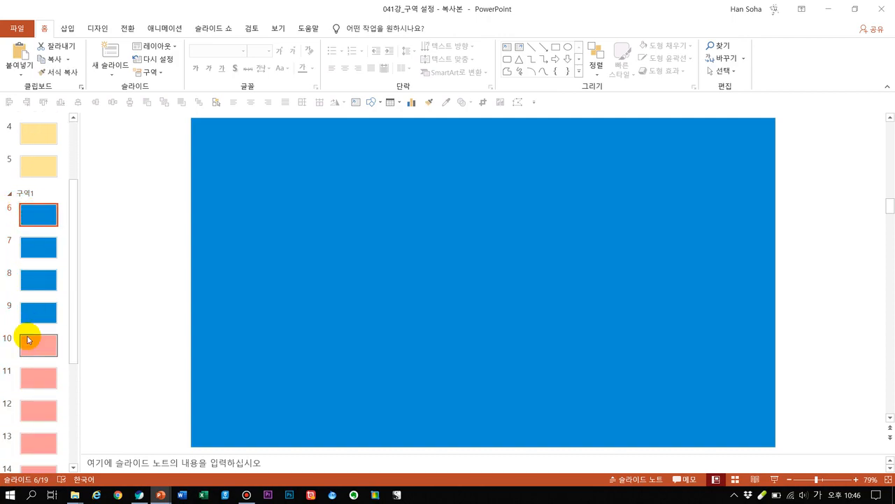
{"action": "scroll", "coordinate": [28, 341], "scroll_direction": "down", "scroll_amount": 4}
{"action": "scroll", "coordinate": [32, 347], "scroll_direction": "up", "scroll_amount": 3}
{"action": "scroll", "coordinate": [34, 350], "scroll_direction": "up", "scroll_amount": 3}
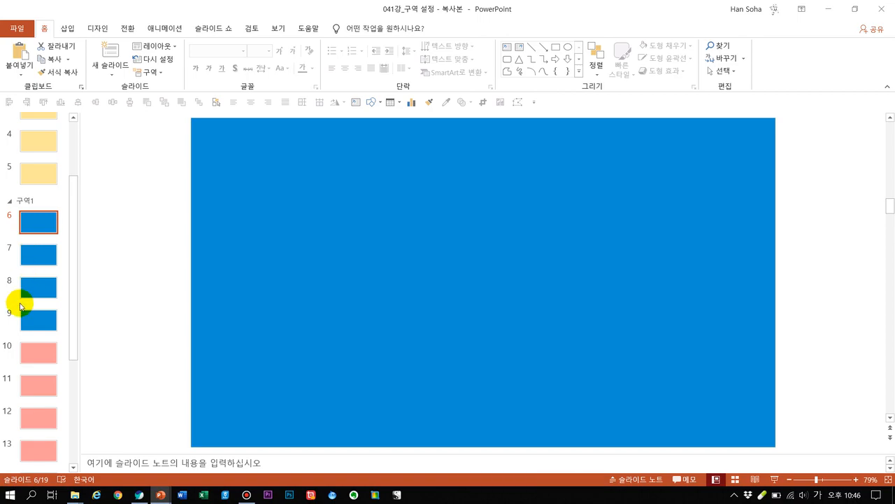
{"action": "left_click", "coordinate": [37, 360]}
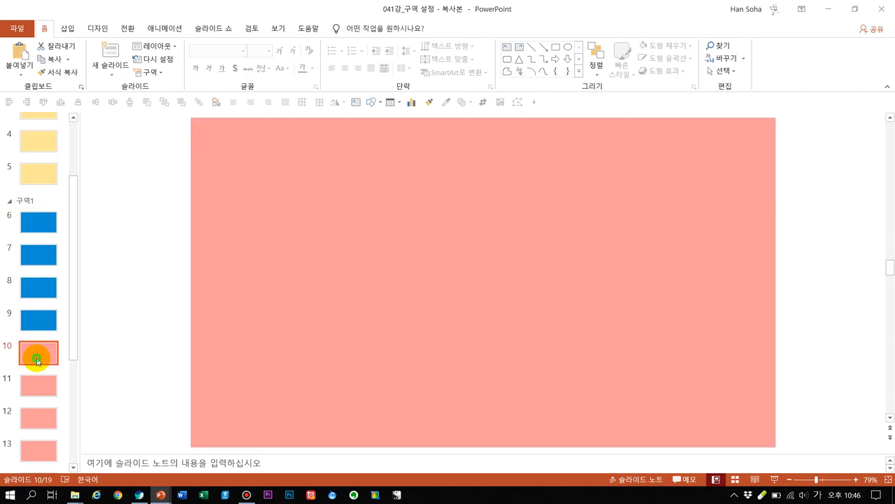
{"action": "right_click", "coordinate": [34, 350]}
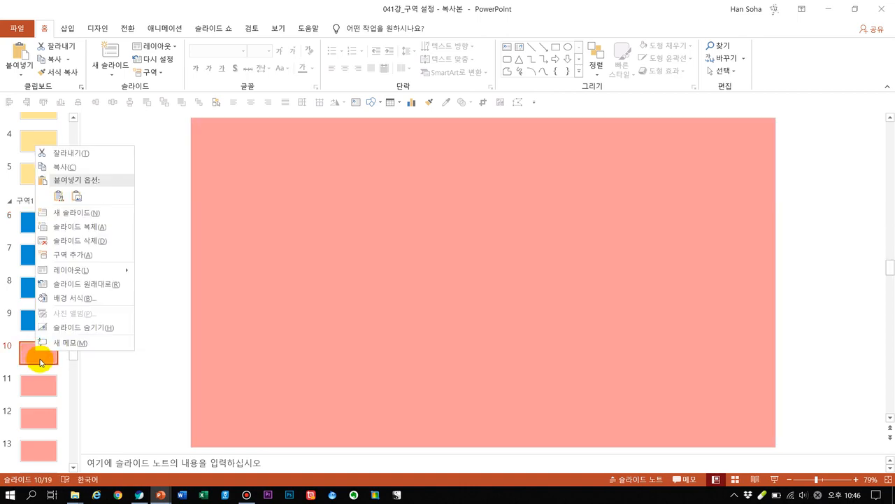
{"action": "left_click", "coordinate": [114, 256]}
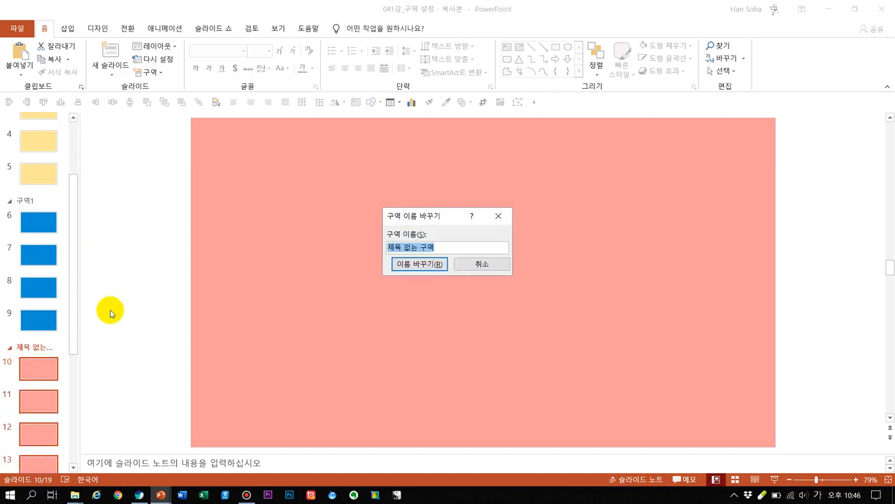
{"action": "type", "text": "구역"}
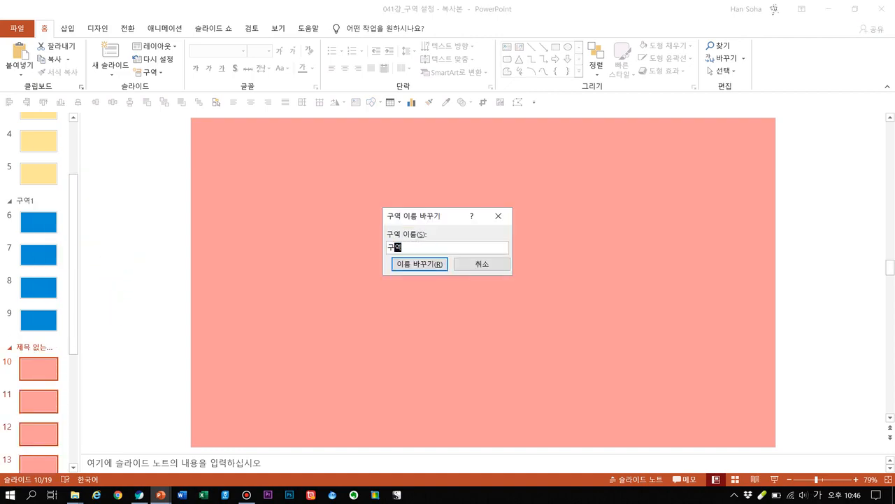
{"action": "type", "text": "2"}
{"action": "key", "text": "Return"}
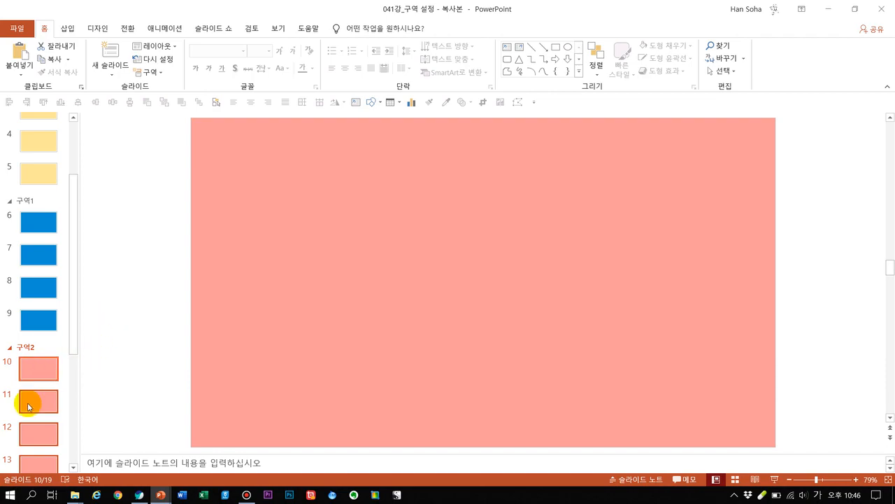
Step: Add a section starting at slide 17, the first green slide, and name it 구역3
{"action": "scroll", "coordinate": [28, 400], "scroll_direction": "down", "scroll_amount": 5}
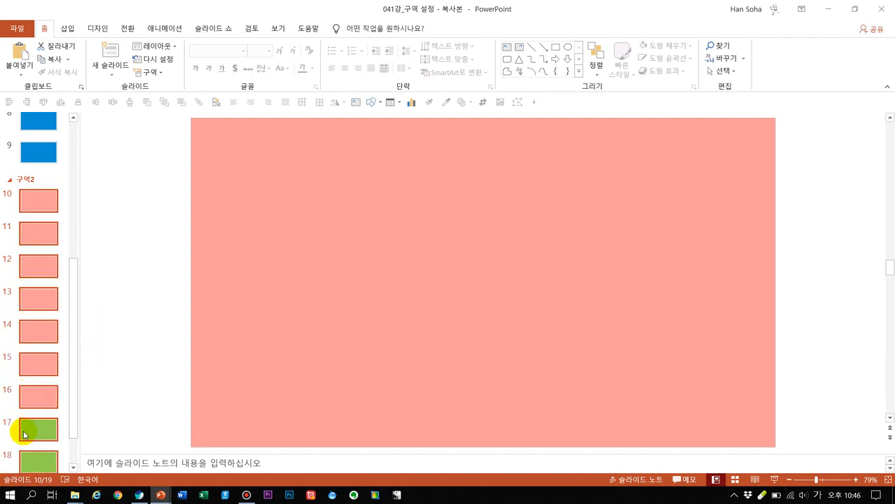
{"action": "left_click", "coordinate": [27, 431]}
{"action": "right_click", "coordinate": [30, 433]}
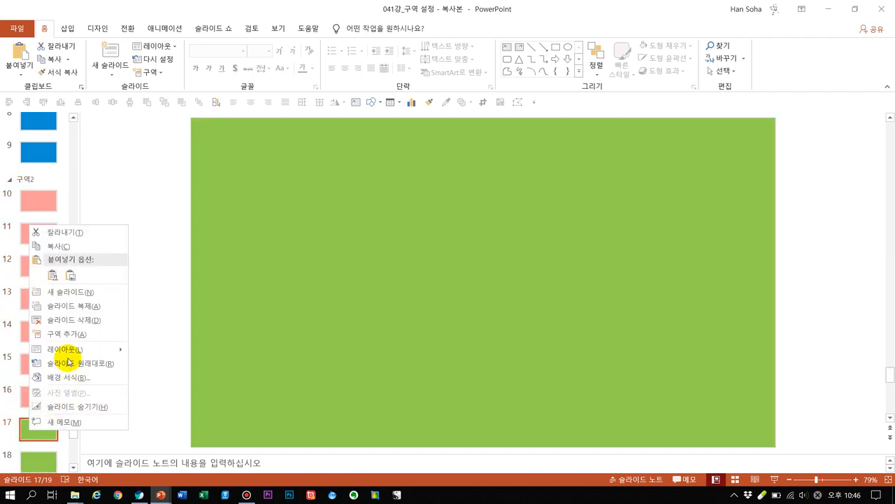
{"action": "left_click", "coordinate": [66, 334]}
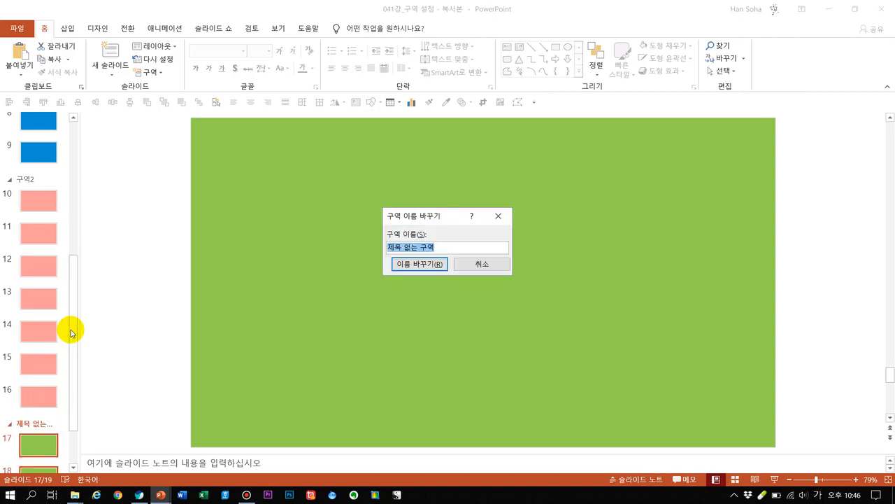
{"action": "type", "text": "ㄱㅜ여ㄱ3"}
{"action": "key", "text": "Return"}
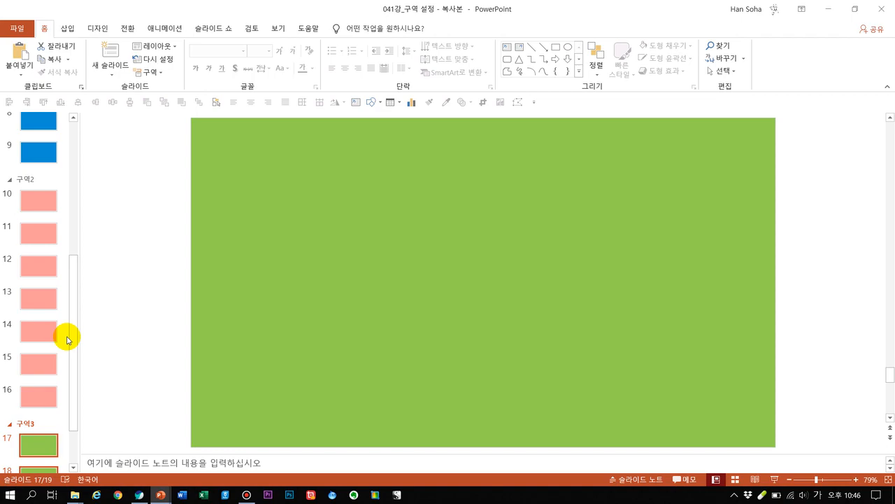
Step: Review the slide grouping across all sections and view the yellow slides in the 기본 구역 section
{"action": "scroll", "coordinate": [68, 340], "scroll_direction": "down", "scroll_amount": 2}
{"action": "scroll", "coordinate": [68, 340], "scroll_direction": "up", "scroll_amount": 3}
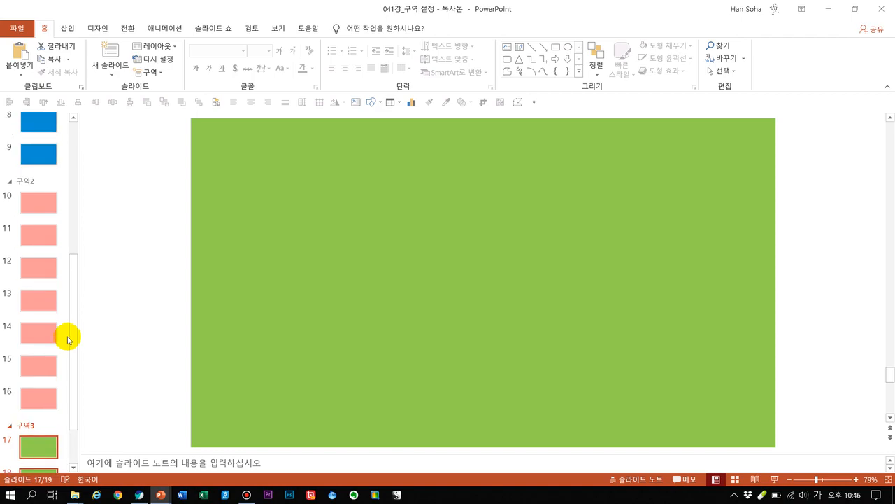
{"action": "scroll", "coordinate": [39, 315], "scroll_direction": "up", "scroll_amount": 2}
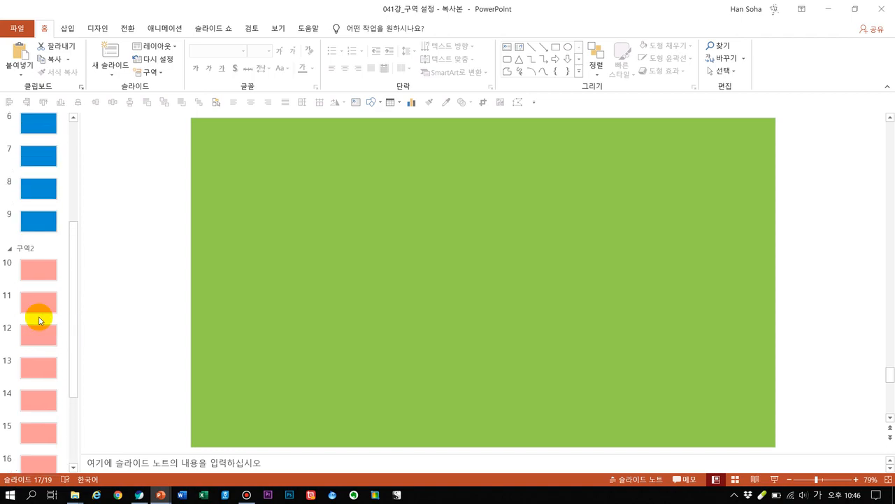
{"action": "scroll", "coordinate": [43, 320], "scroll_direction": "up", "scroll_amount": 5}
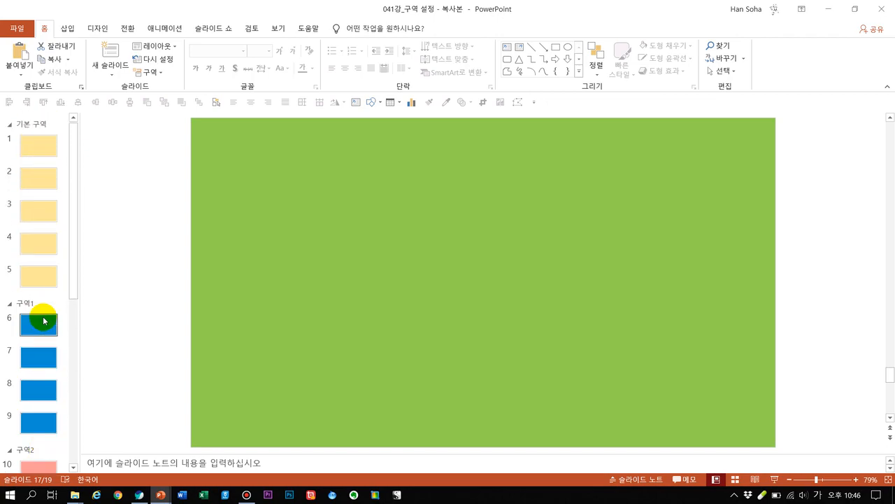
{"action": "left_click", "coordinate": [61, 149]}
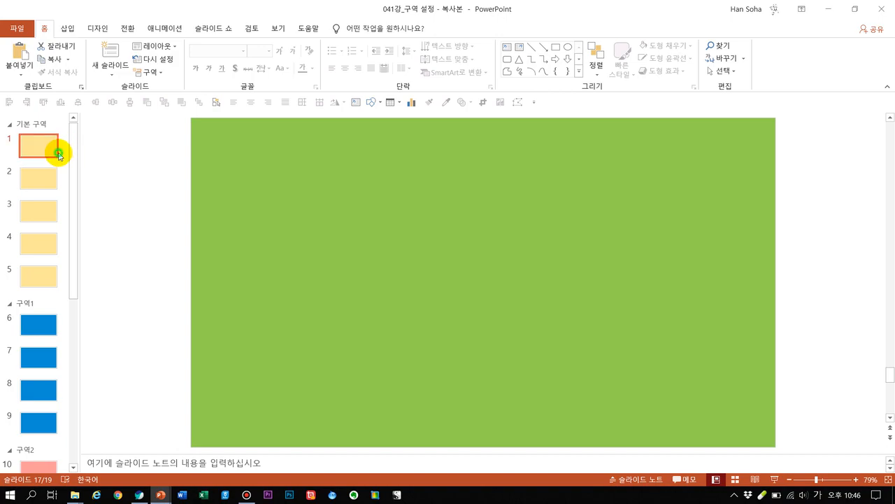
{"action": "left_click", "coordinate": [56, 185]}
{"action": "left_click", "coordinate": [50, 208]}
{"action": "left_click", "coordinate": [40, 240]}
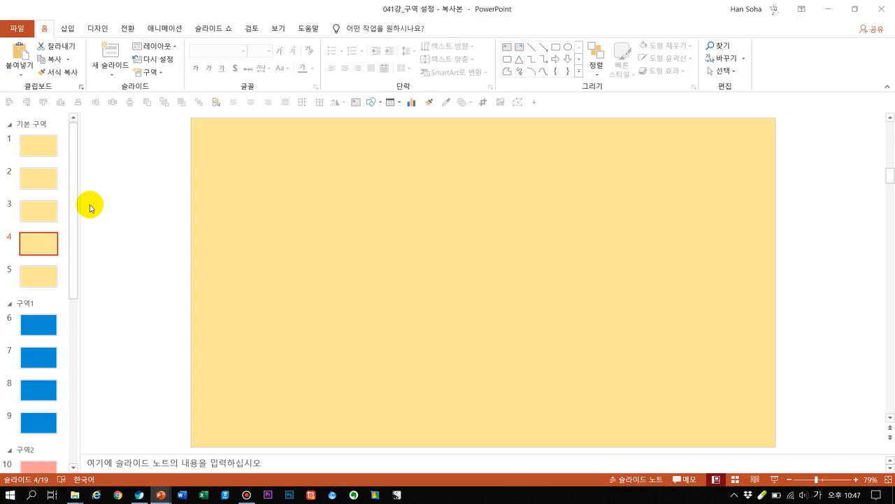
{"action": "scroll", "coordinate": [70, 216], "scroll_direction": "up", "scroll_amount": 1}
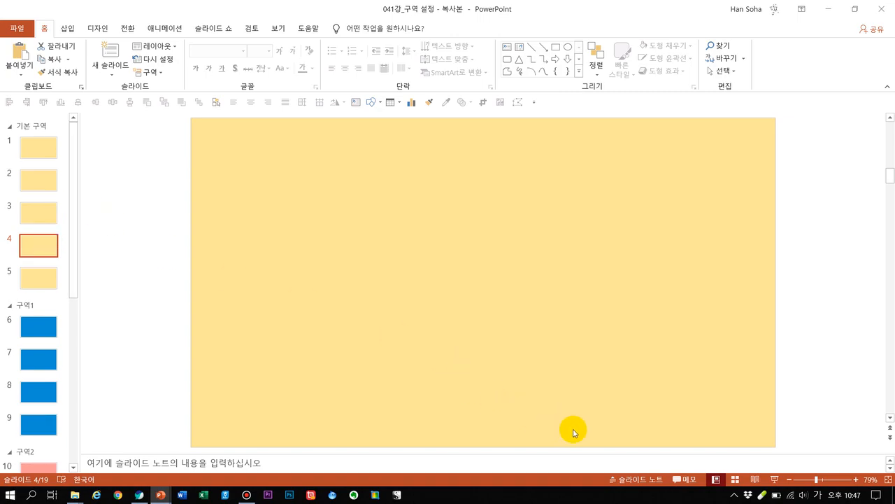
Step: Select the whole 기본 구역 section, and collapse it together with the 구역1 section
{"action": "left_click", "coordinate": [32, 130]}
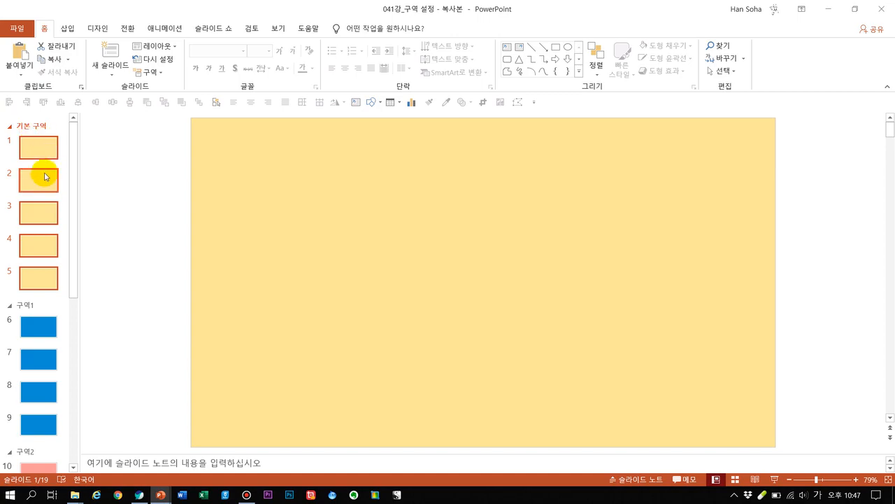
{"action": "left_click", "coordinate": [10, 130]}
{"action": "left_click", "coordinate": [10, 143]}
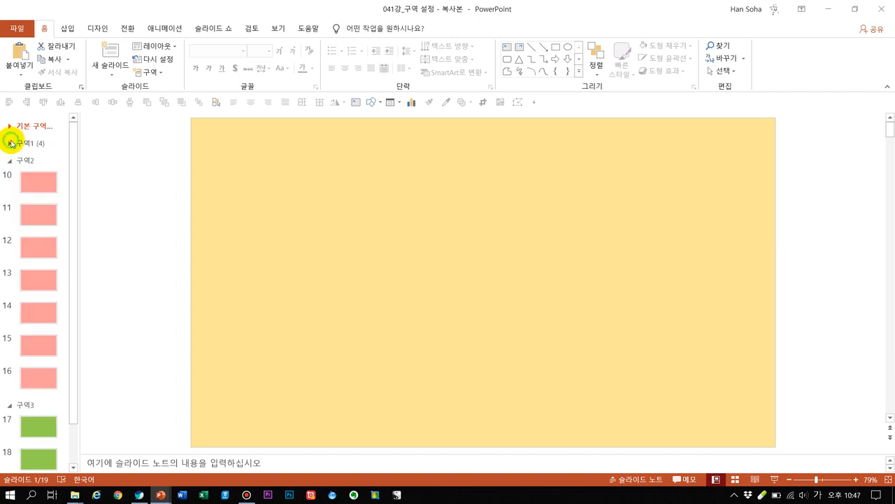
Step: Collapse the 구역2 and 구역3 sections so that only section names remain in the thumbnail list
{"action": "left_click", "coordinate": [10, 160]}
{"action": "left_click", "coordinate": [9, 177]}
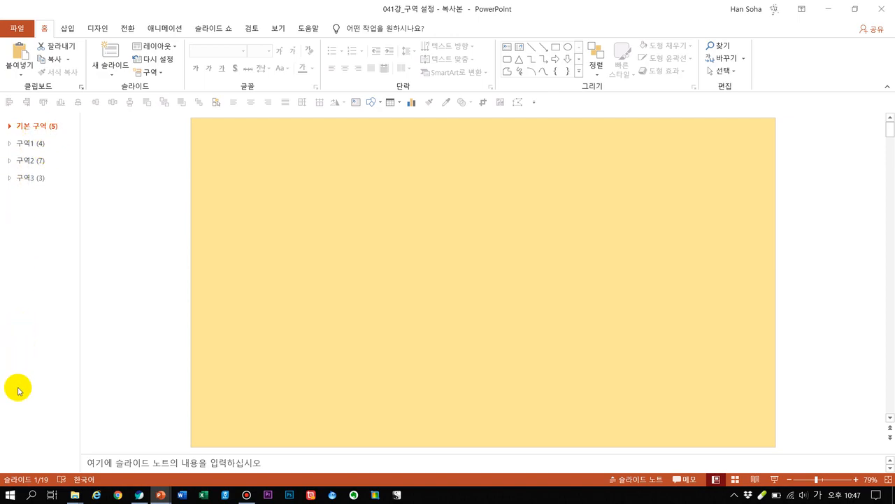
Step: Check the slides inside the 기본 구역, 구역1 and 구역2 sections one at a time, collapsing each section again
{"action": "left_click", "coordinate": [10, 128]}
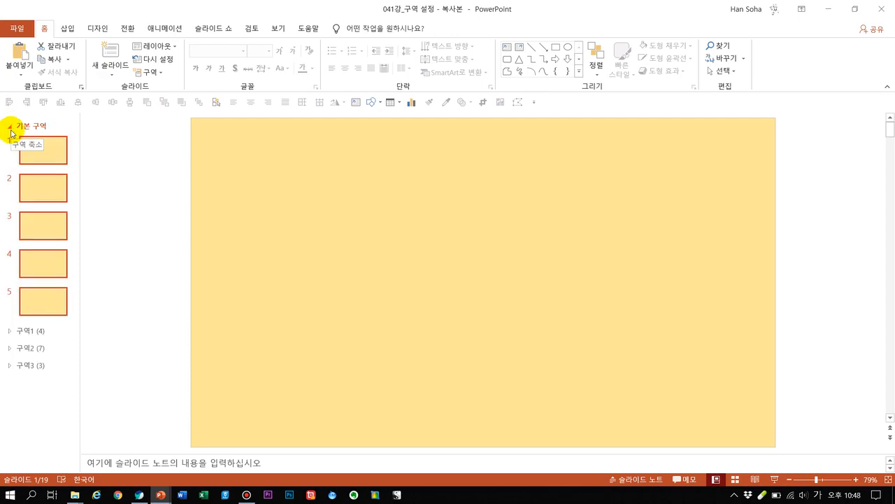
{"action": "left_click", "coordinate": [11, 128]}
{"action": "left_click", "coordinate": [10, 143]}
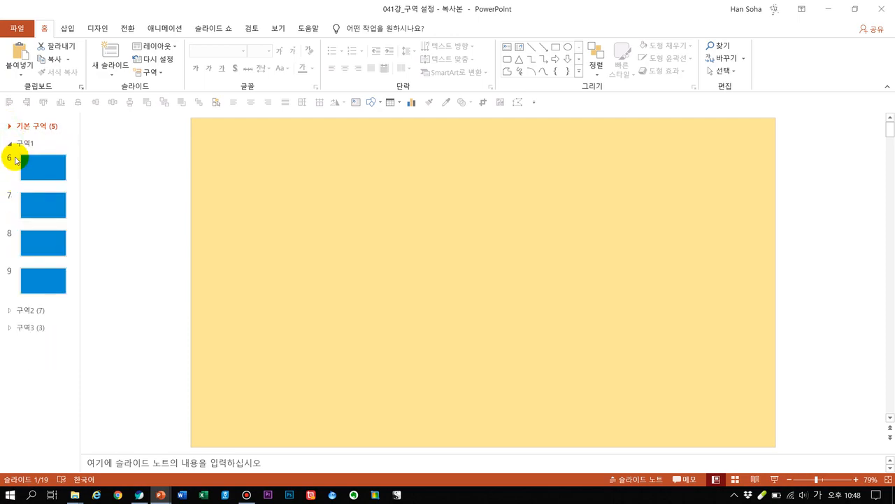
{"action": "left_click", "coordinate": [11, 144]}
{"action": "left_click", "coordinate": [9, 161]}
{"action": "left_click", "coordinate": [10, 161]}
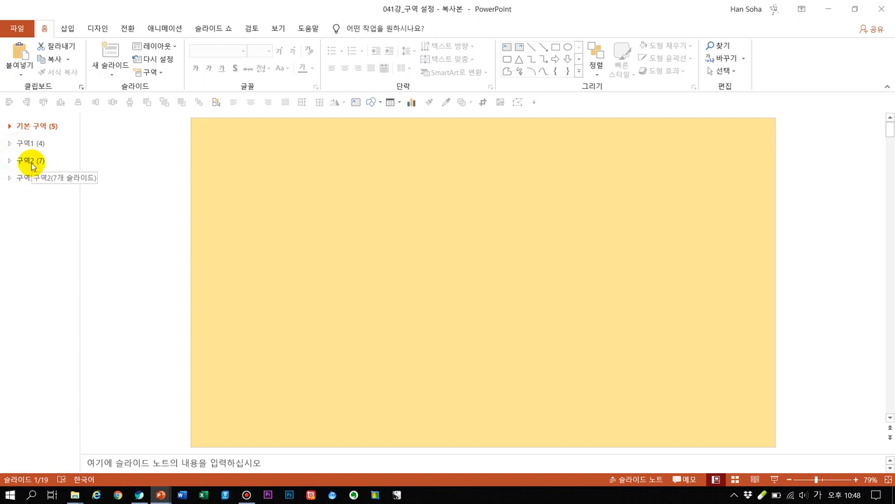
Step: Move the collapsed 구역2 section with all its slides below the 구역3 section
{"action": "mouse_move", "coordinate": [32, 166]}
{"action": "left_mouse_down"}
{"action": "mouse_move", "coordinate": [20, 164]}
{"action": "mouse_move", "coordinate": [28, 180]}
{"action": "mouse_move", "coordinate": [29, 126]}
{"action": "mouse_move", "coordinate": [32, 176]}
{"action": "left_mouse_up"}
{"action": "left_click_drag", "start_coordinate": [42, 164], "coordinate": [24, 188]}
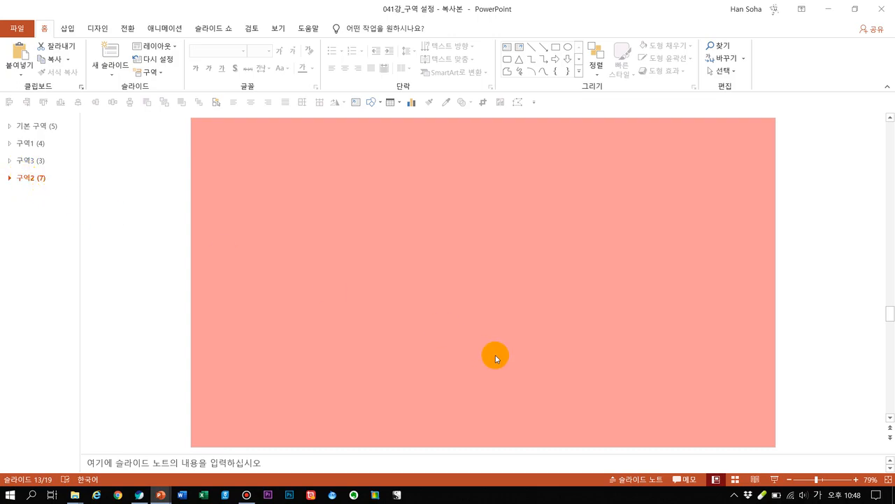
Step: Switch to the slide sorter view and expand the 기본 구역, 구역1, 구역3 and 구역2 sections
{"action": "left_click", "coordinate": [736, 480]}
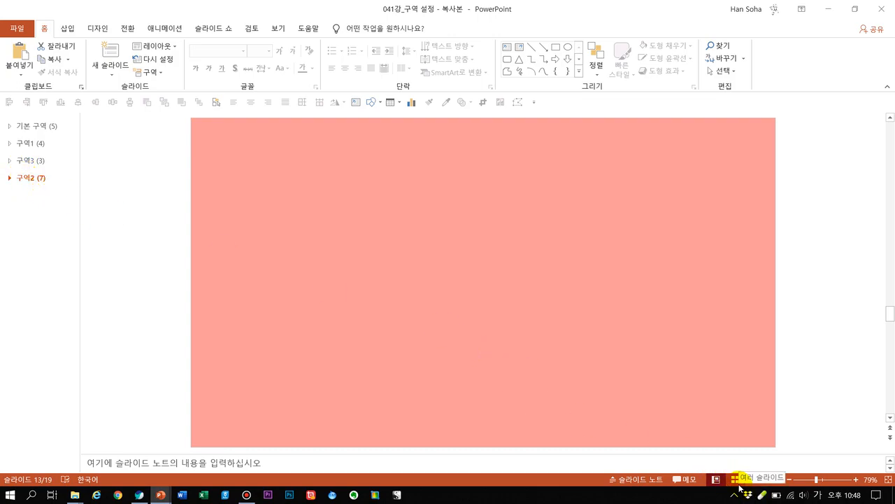
{"action": "left_click", "coordinate": [9, 126]}
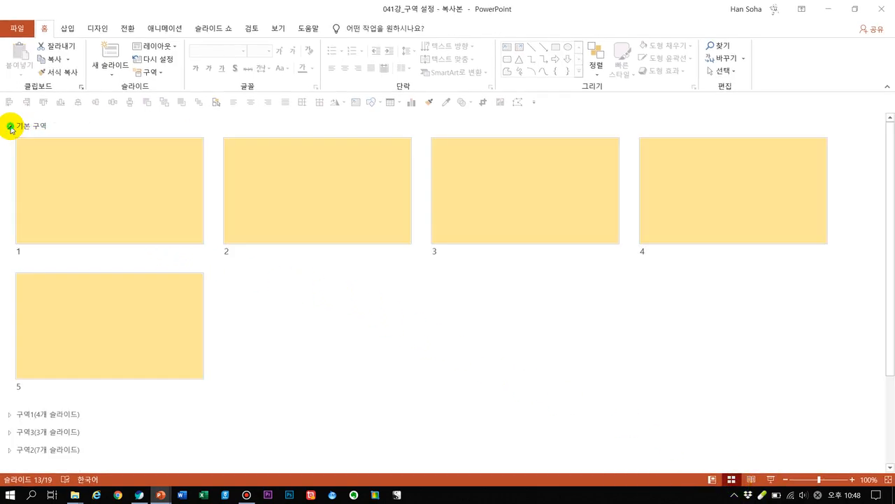
{"action": "left_click", "coordinate": [11, 415]}
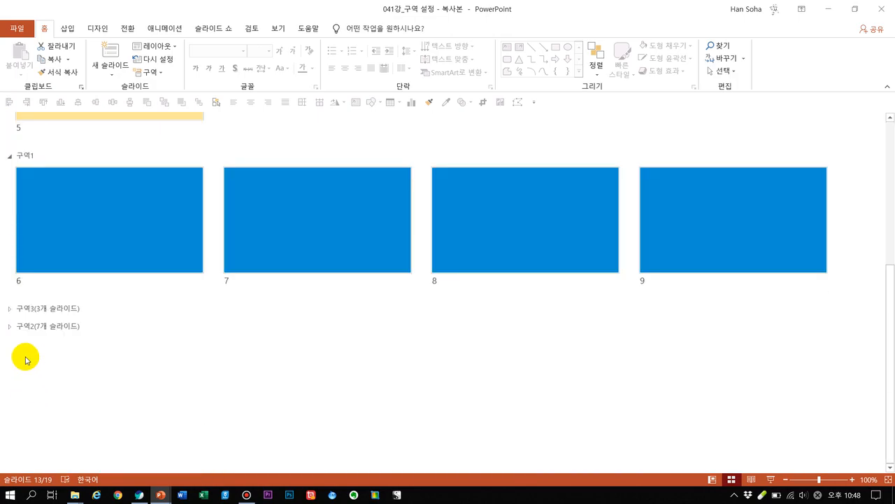
{"action": "left_click", "coordinate": [10, 308]}
{"action": "left_click", "coordinate": [12, 313]}
{"action": "left_click", "coordinate": [10, 458]}
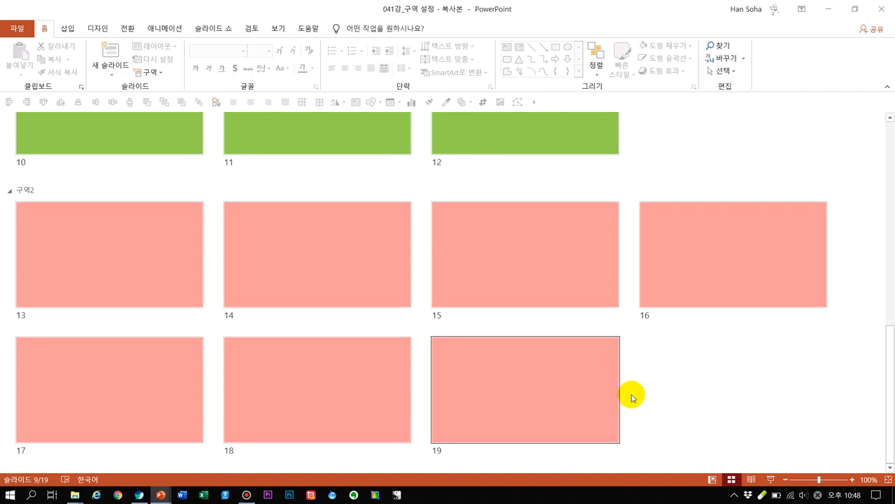
Step: Return to the normal editing view and show the beginning of the slide list
{"action": "left_click", "coordinate": [712, 479]}
{"action": "scroll", "coordinate": [59, 229], "scroll_direction": "up", "scroll_amount": 1}
{"action": "scroll", "coordinate": [60, 224], "scroll_direction": "up", "scroll_amount": 3}
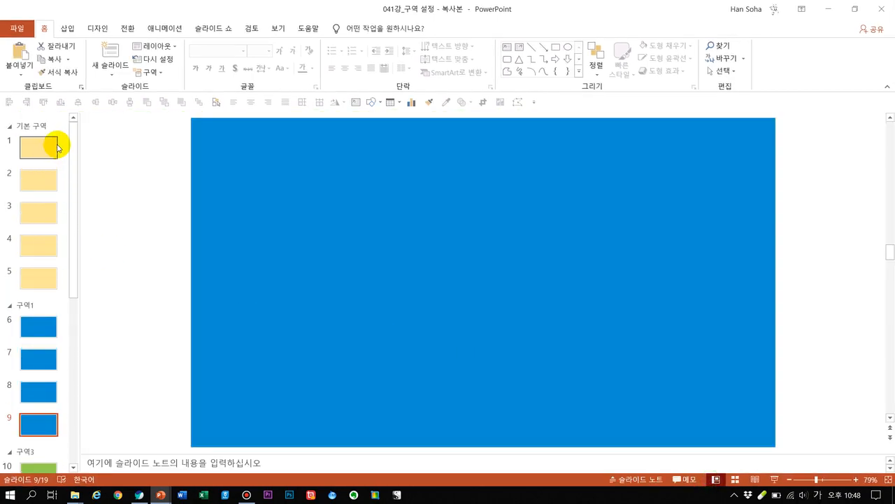
Step: Remove the 구역1 section while keeping its slides, and undo the removal
{"action": "right_click", "coordinate": [20, 312]}
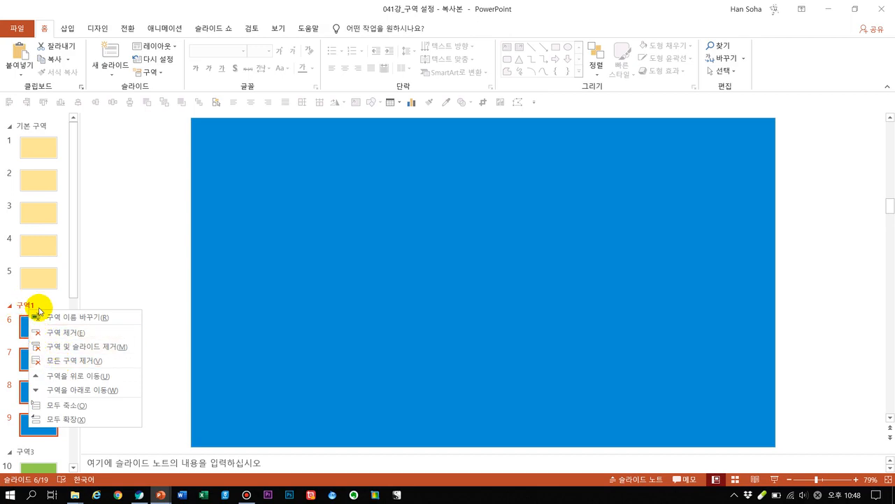
{"action": "left_click", "coordinate": [74, 336]}
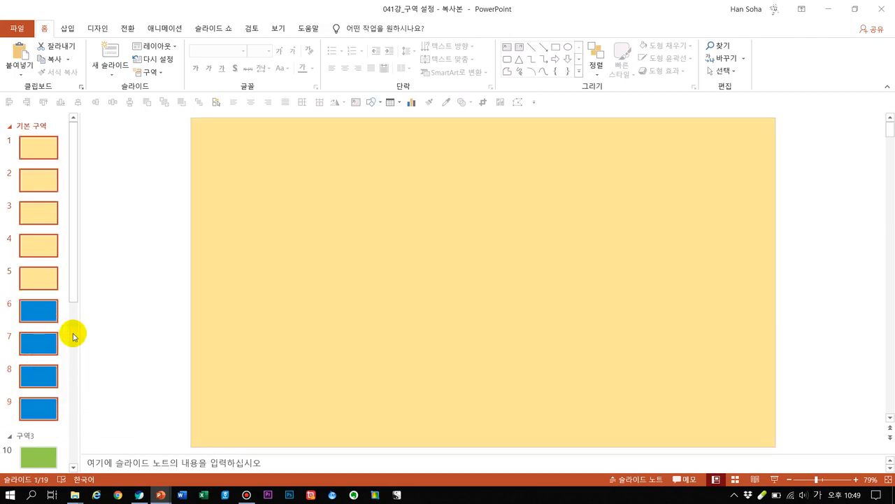
{"action": "key", "text": "ctrl+z"}
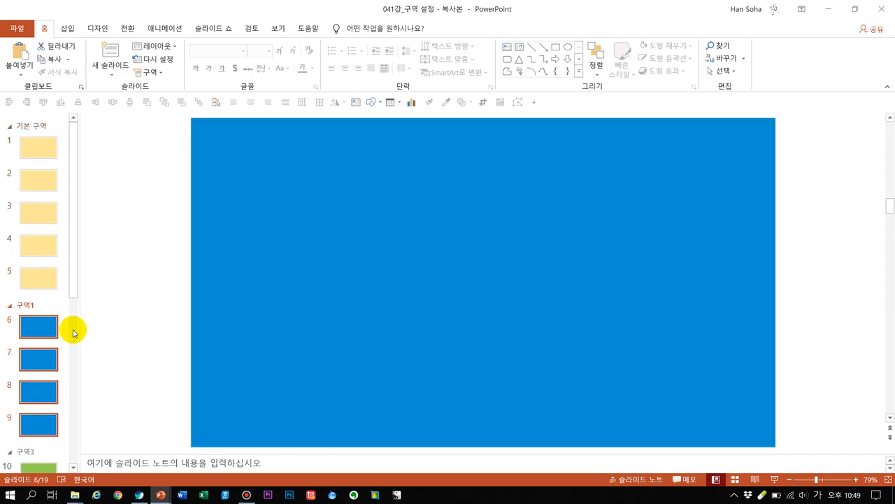
Step: Remove the 구역1 section together with its blue slides, and undo the deletion
{"action": "right_click", "coordinate": [23, 307]}
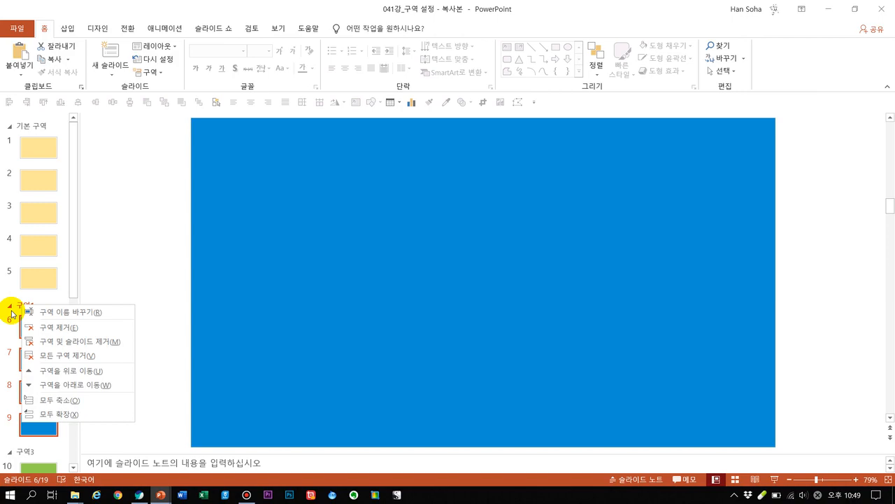
{"action": "left_click", "coordinate": [12, 313]}
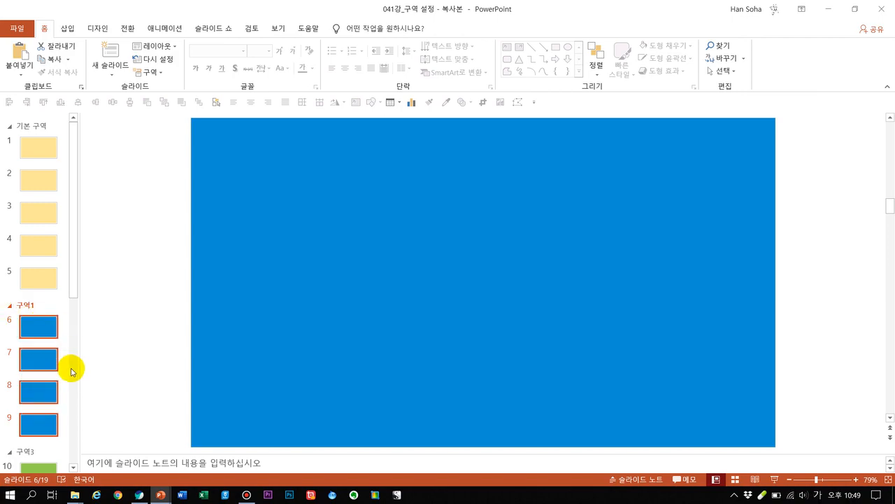
{"action": "right_click", "coordinate": [25, 307]}
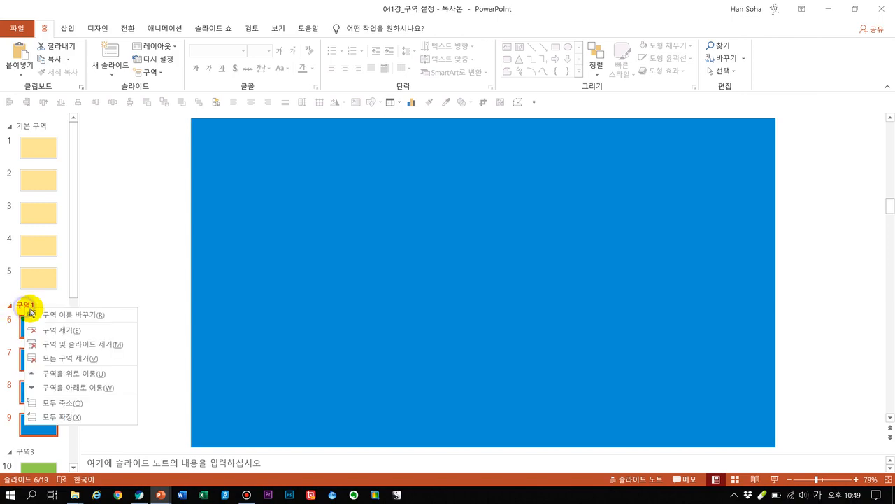
{"action": "left_click", "coordinate": [49, 343]}
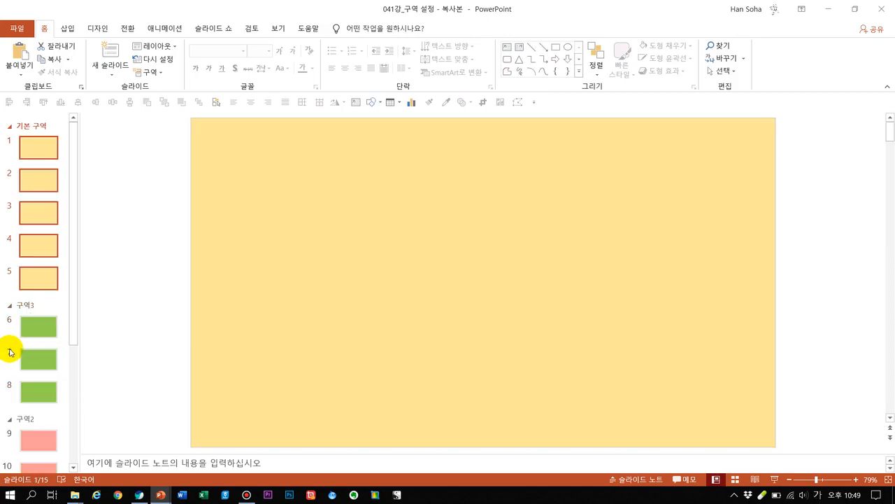
{"action": "key", "text": "ctrl+z"}
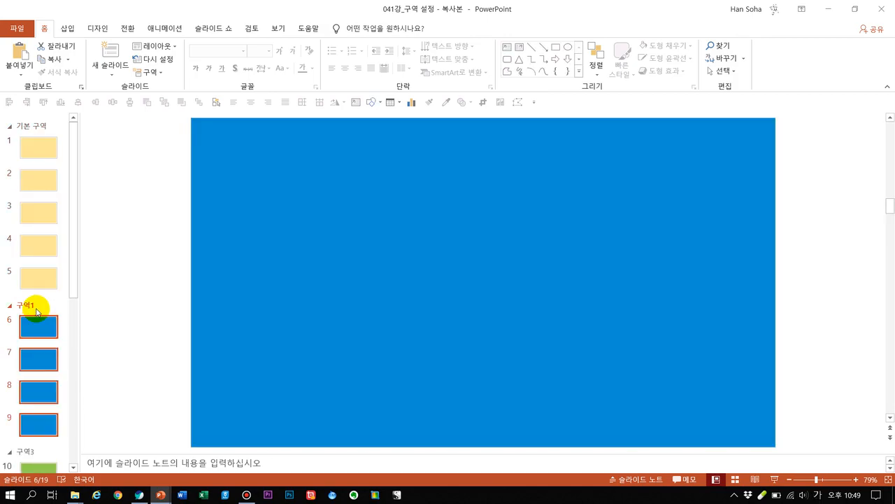
Step: Collapse the 기본 구역, 구역1 and 구역3 sections in the thumbnail list
{"action": "right_click", "coordinate": [34, 306]}
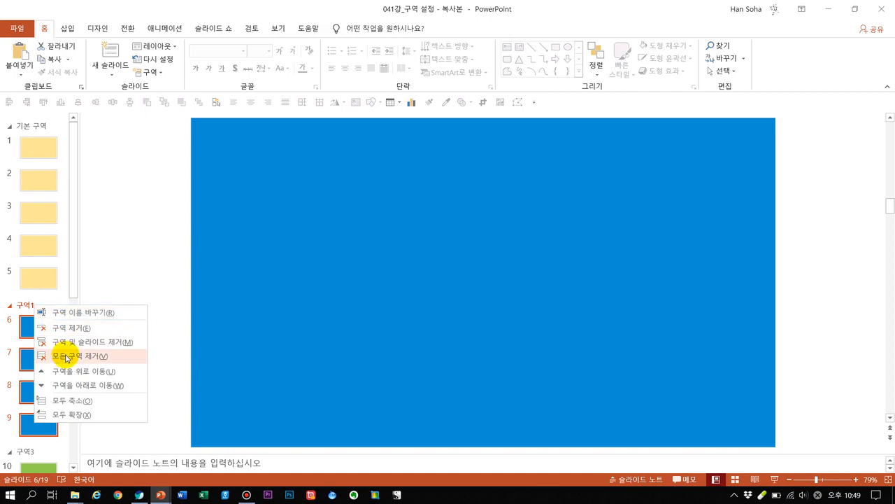
{"action": "left_click", "coordinate": [20, 305]}
{"action": "left_click", "coordinate": [26, 128]}
{"action": "left_click", "coordinate": [17, 305]}
{"action": "left_click", "coordinate": [9, 305]}
{"action": "left_click", "coordinate": [8, 128]}
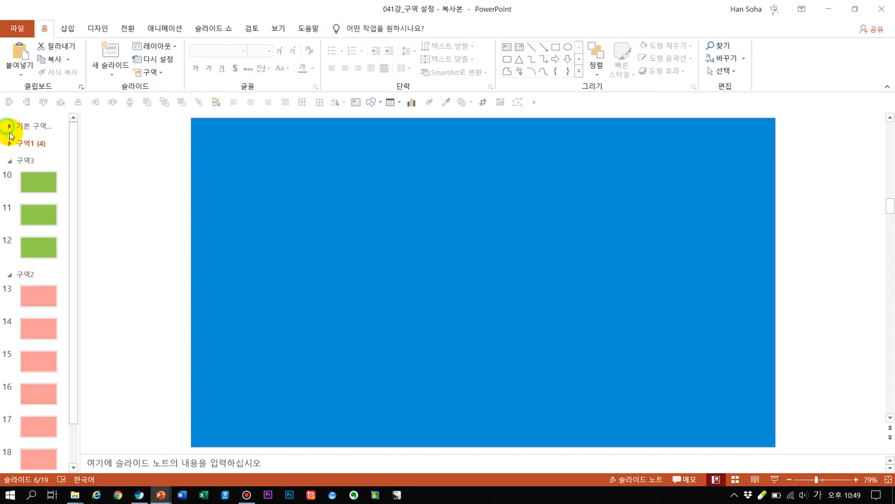
{"action": "left_click", "coordinate": [9, 161]}
Step: Remove all sections from the presentation, look over the ungrouped slides, and undo the removal
{"action": "right_click", "coordinate": [10, 176]}
{"action": "left_click", "coordinate": [41, 244]}
{"action": "scroll", "coordinate": [41, 244], "scroll_direction": "up", "scroll_amount": 4}
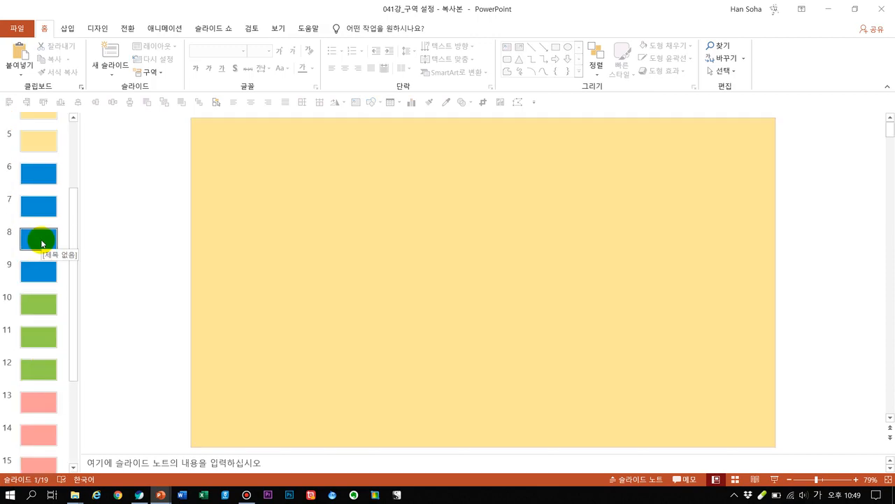
{"action": "scroll", "coordinate": [41, 243], "scroll_direction": "up", "scroll_amount": 3}
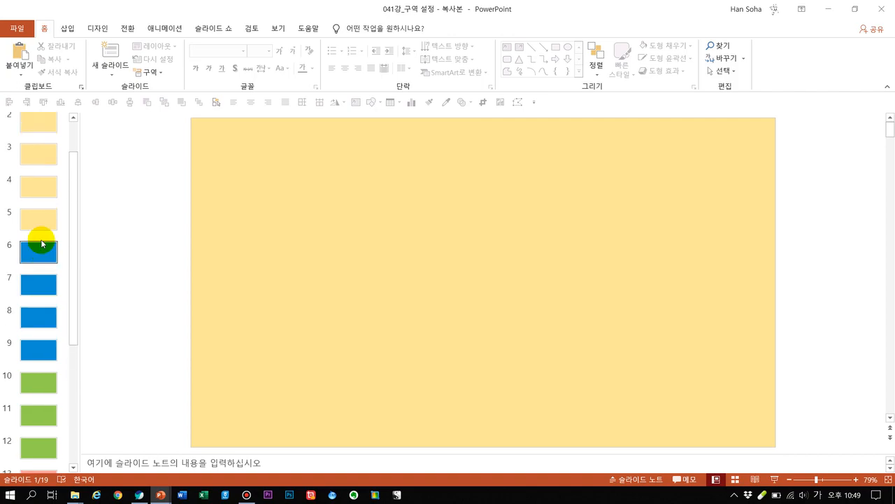
{"action": "scroll", "coordinate": [42, 243], "scroll_direction": "up", "scroll_amount": 1}
{"action": "key", "text": "ctrl+z"}
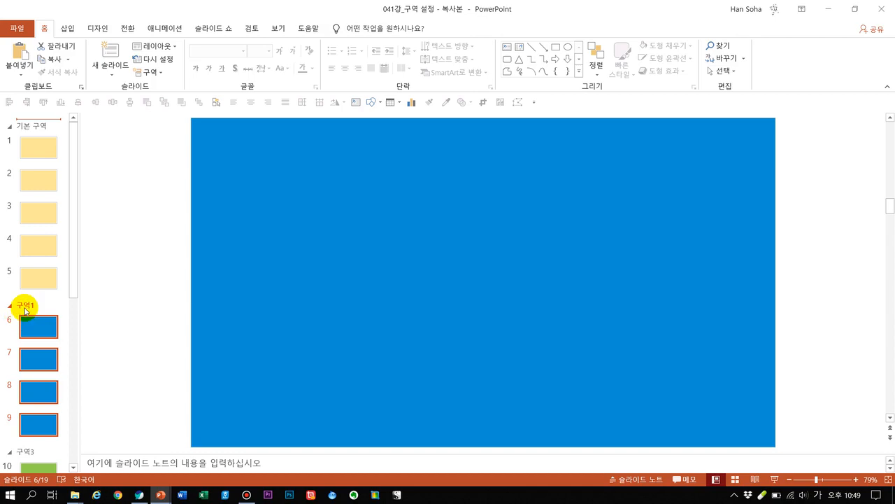
{"action": "right_click", "coordinate": [26, 309]}
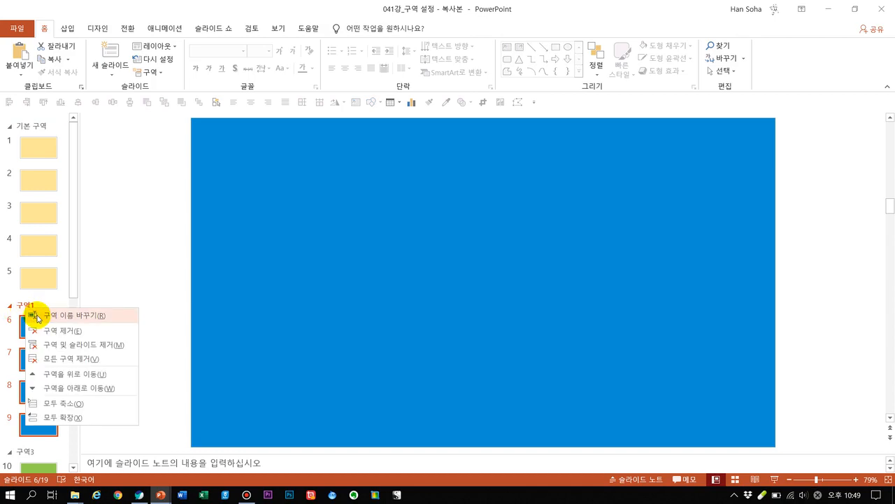
{"action": "left_click", "coordinate": [38, 317]}
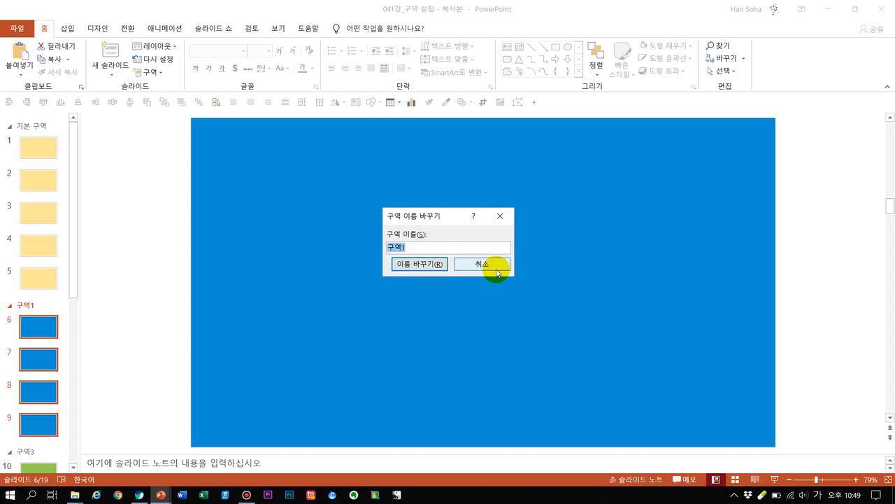
{"action": "left_click", "coordinate": [498, 271]}
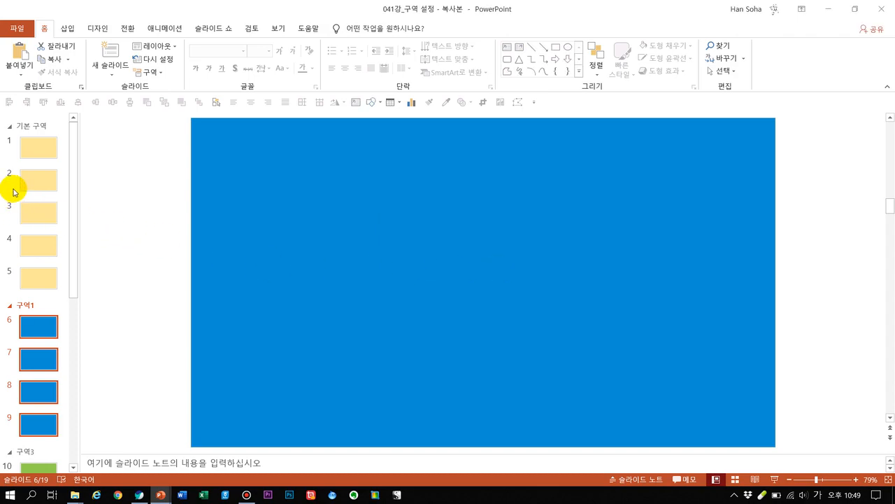